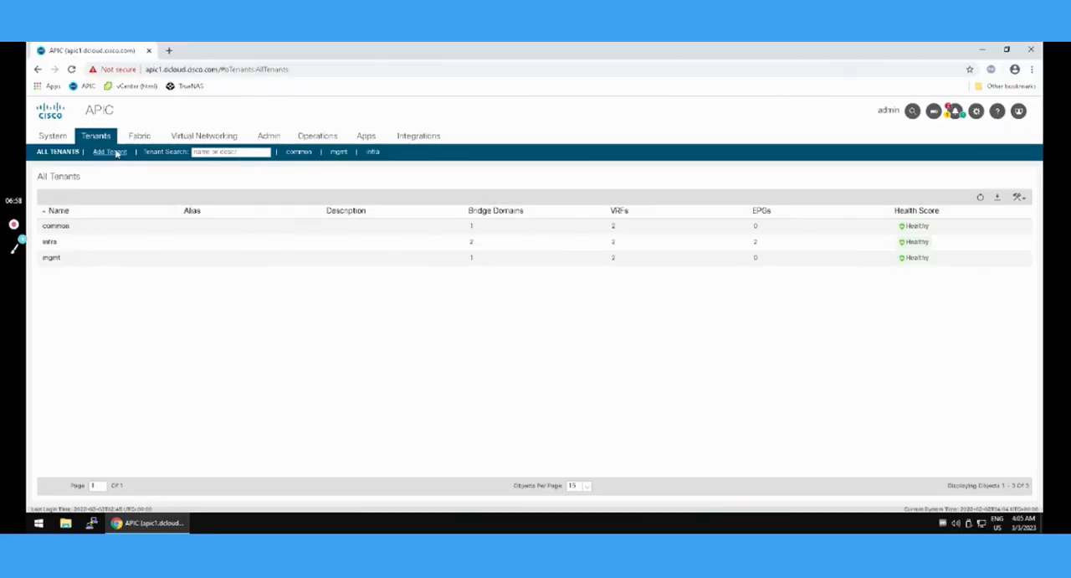
Create a tenant named TEST.
left_click(114, 153)
left_click(435, 134)
type("TEST")
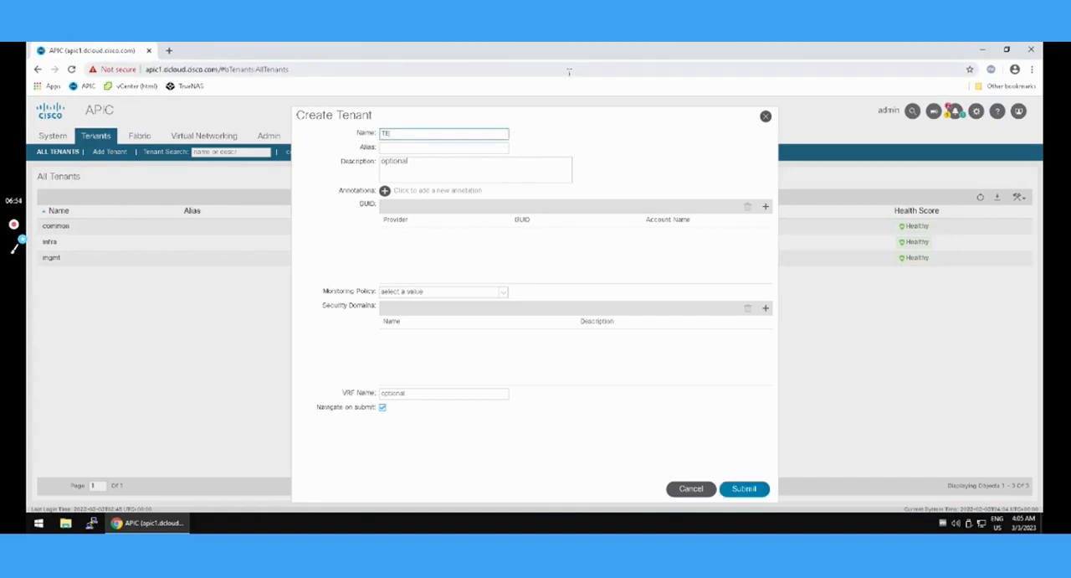
left_click(727, 494)
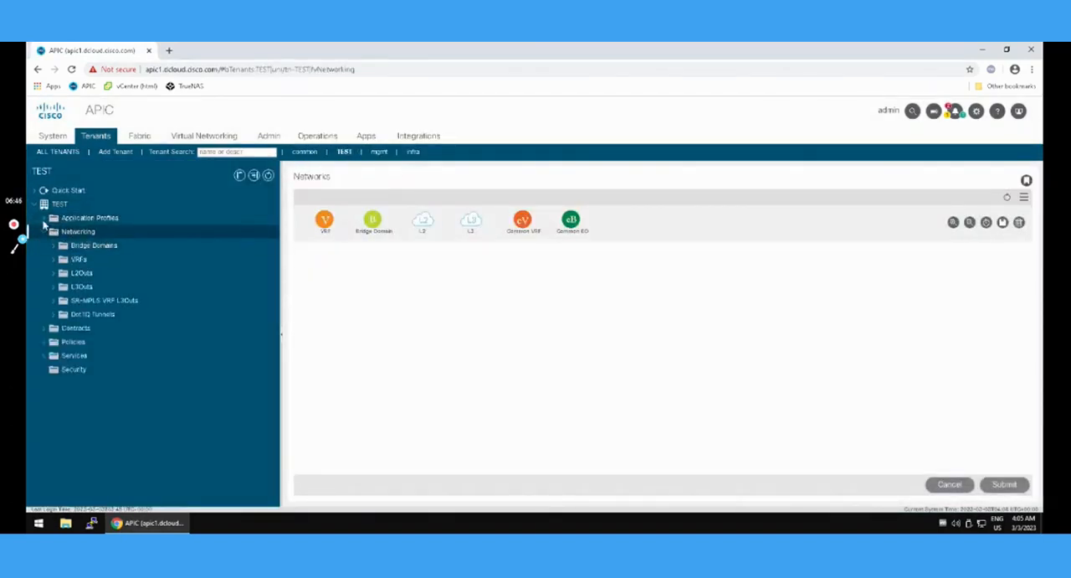
Start a new application profile named AP in the TEST tenant.
left_click(72, 218)
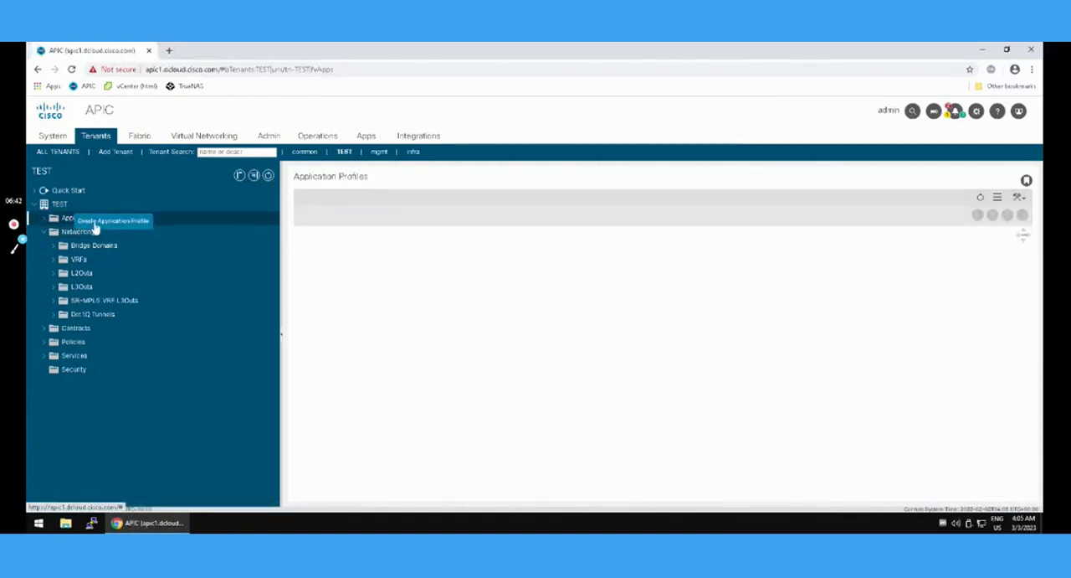
left_click(94, 224)
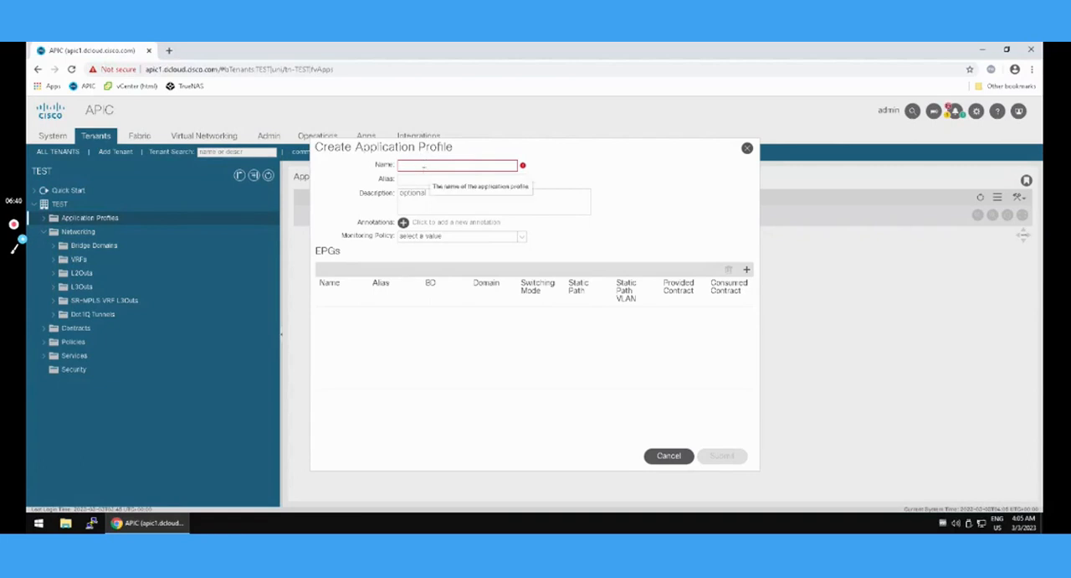
type("AP")
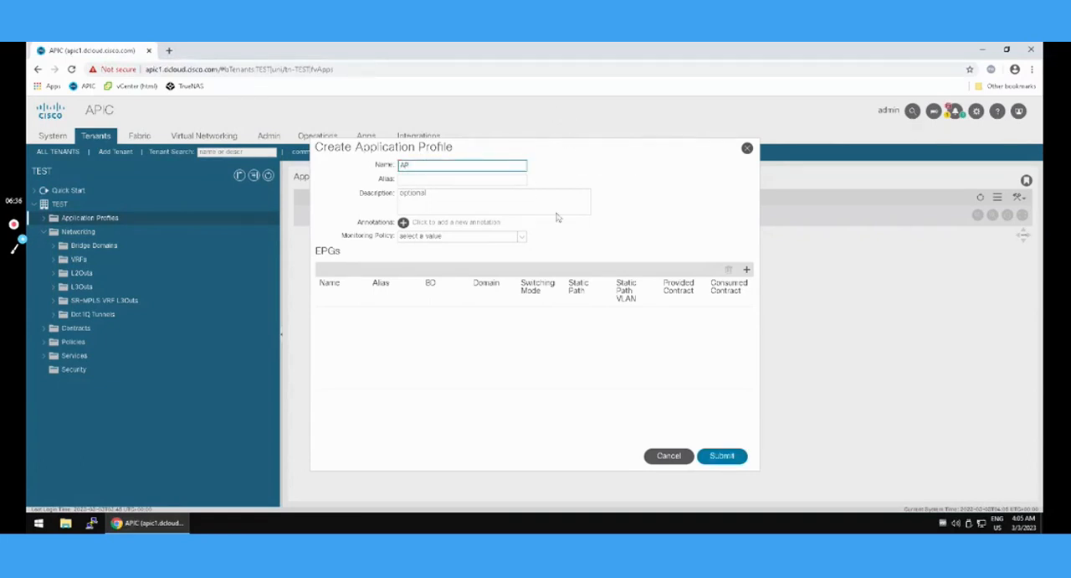
Add EPG-1 to the application profile with bridge domain default and physical domain phys, and submit the profile.
left_click(747, 268)
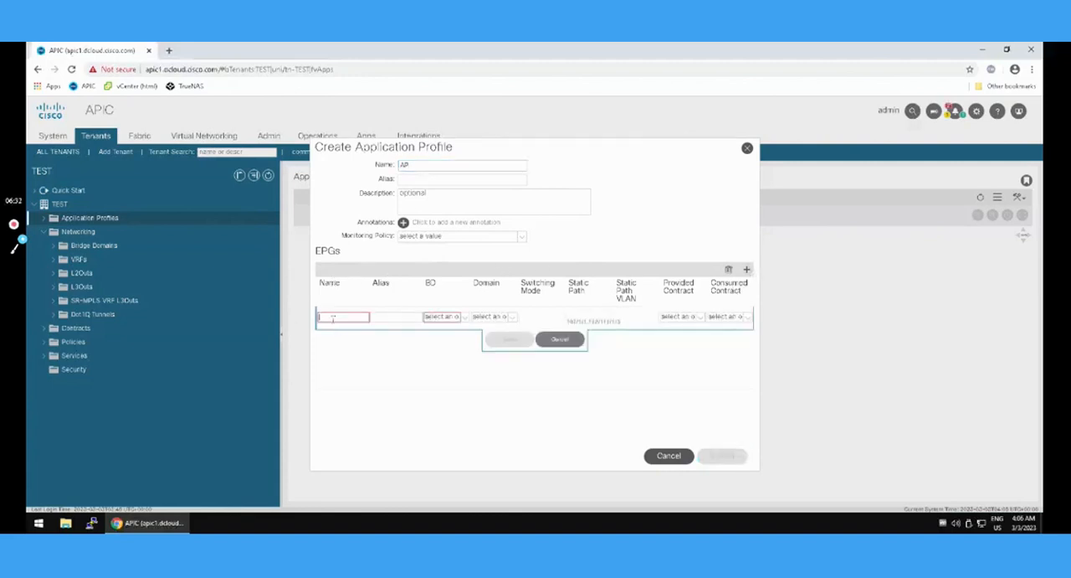
type("EPG-1")
left_click(465, 318)
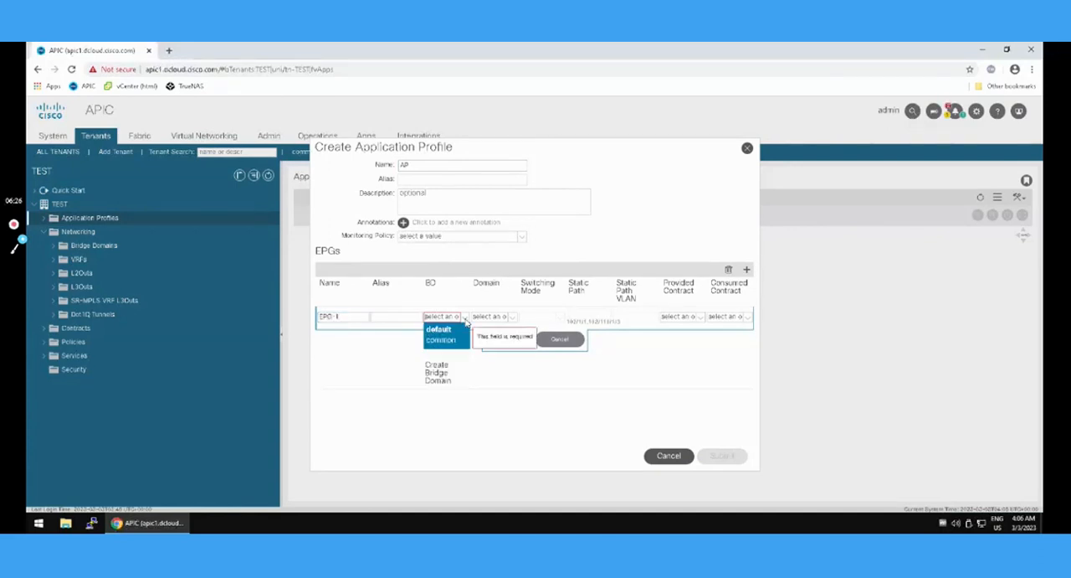
left_click(441, 330)
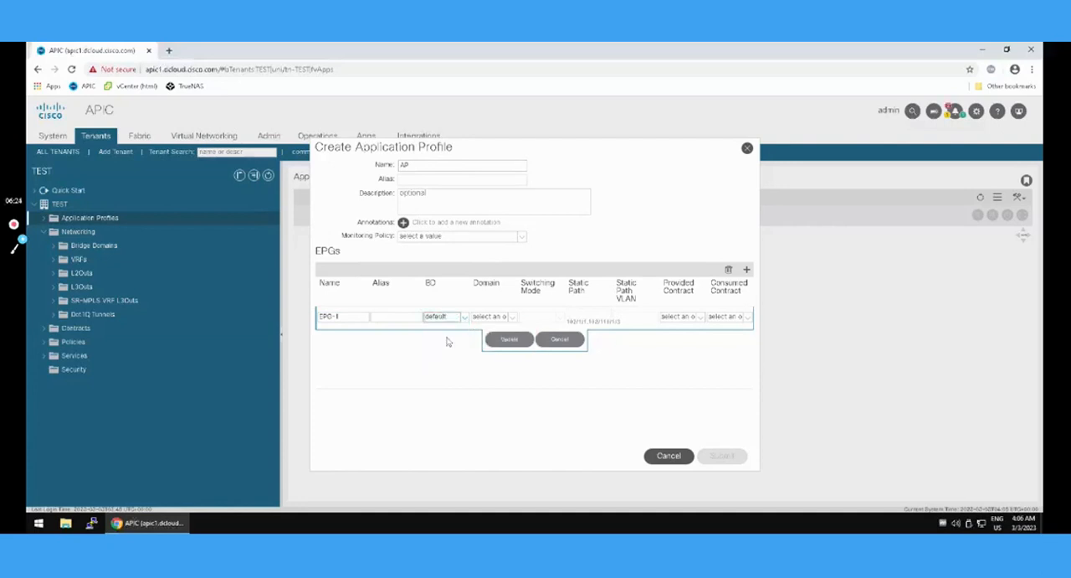
left_click(513, 318)
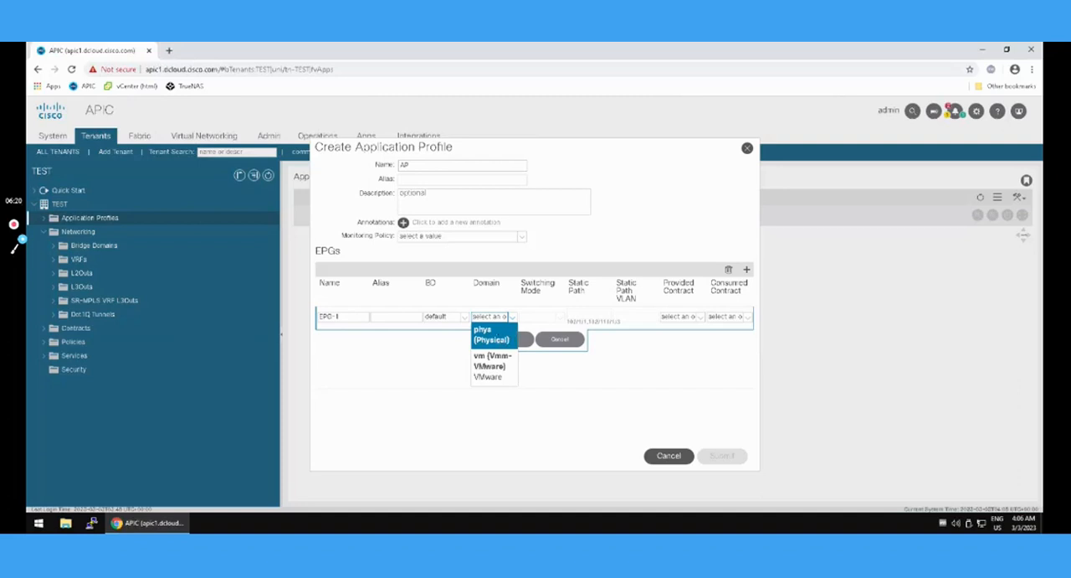
left_click(492, 335)
left_click(507, 339)
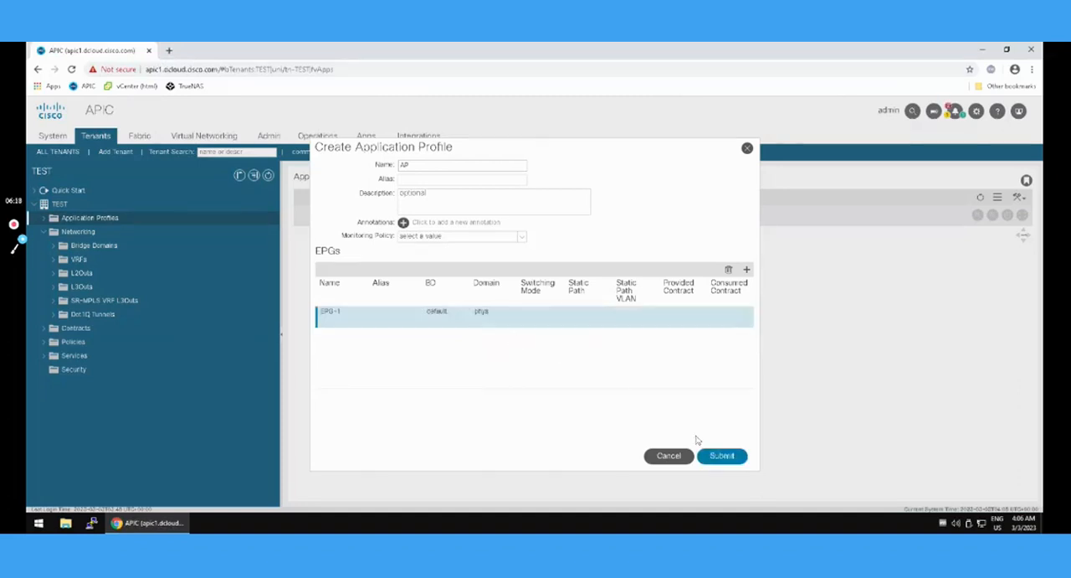
left_click(715, 456)
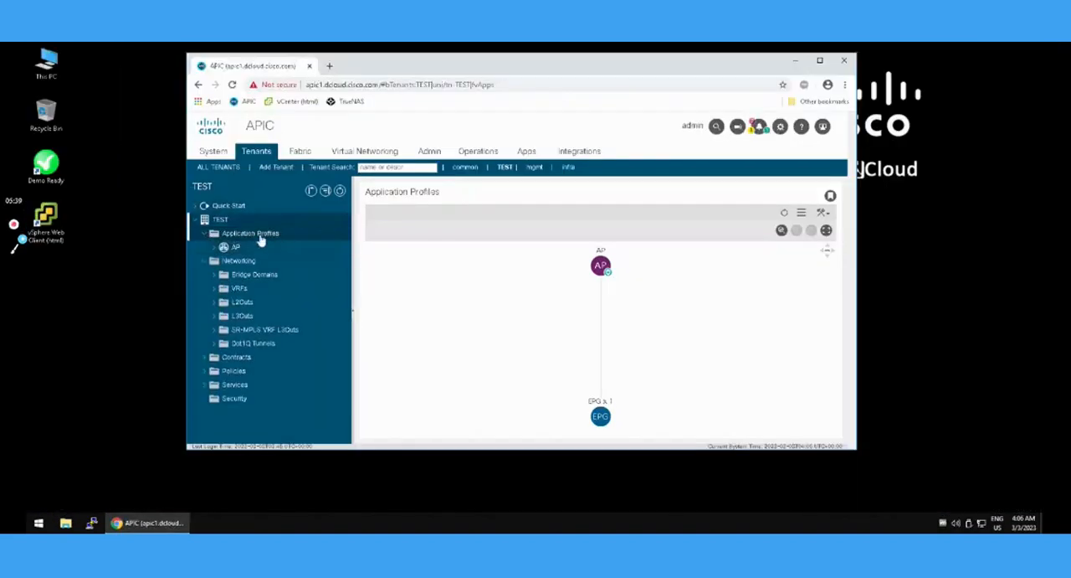
In the policy of EPG-1 under application profile AP, set Intra EPG Isolation to Enforced and submit the changes.
left_click(236, 249)
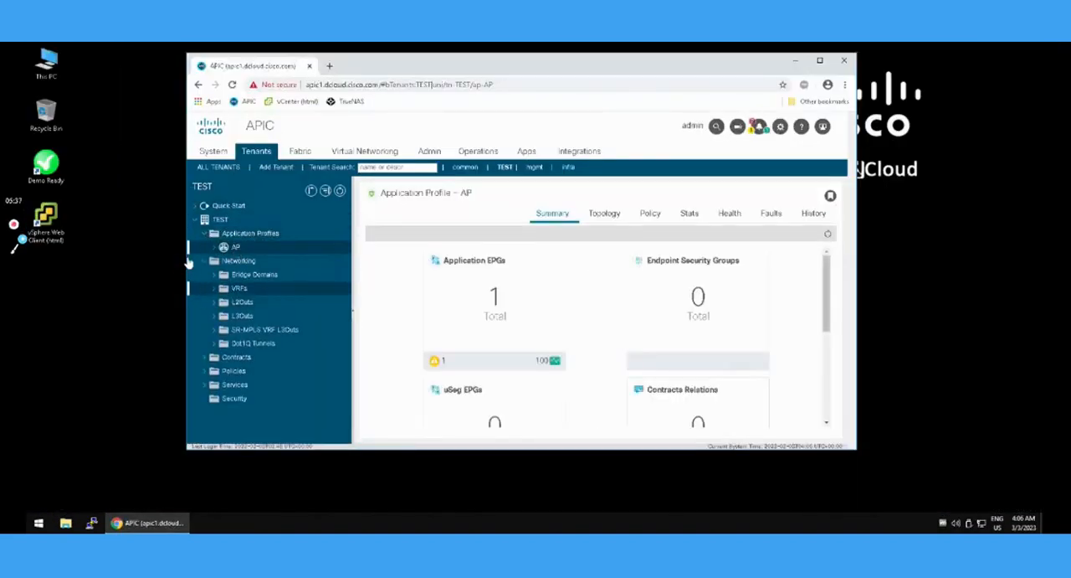
left_click(215, 247)
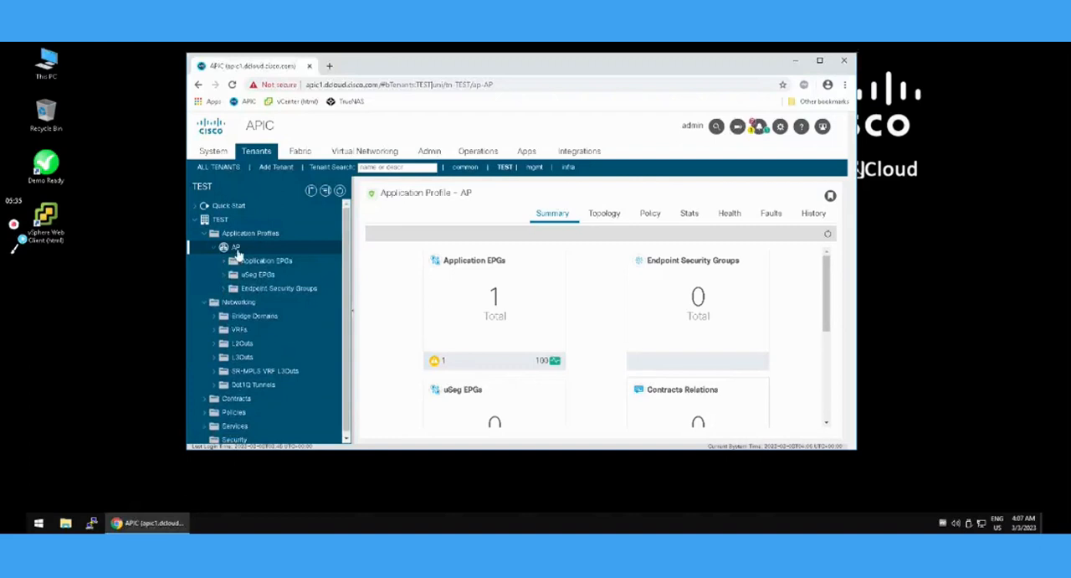
left_click(223, 261)
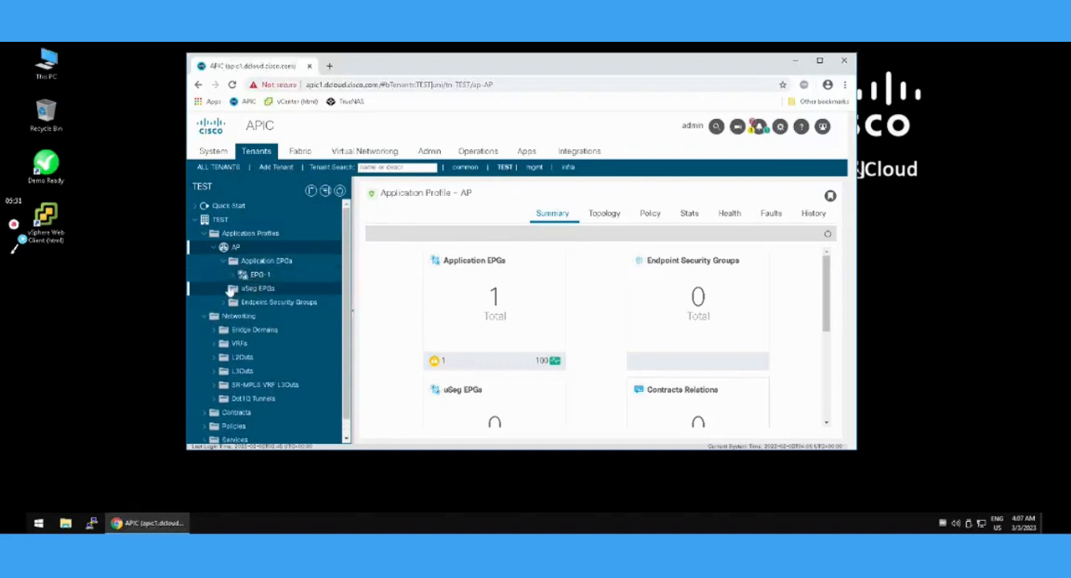
left_click(237, 276)
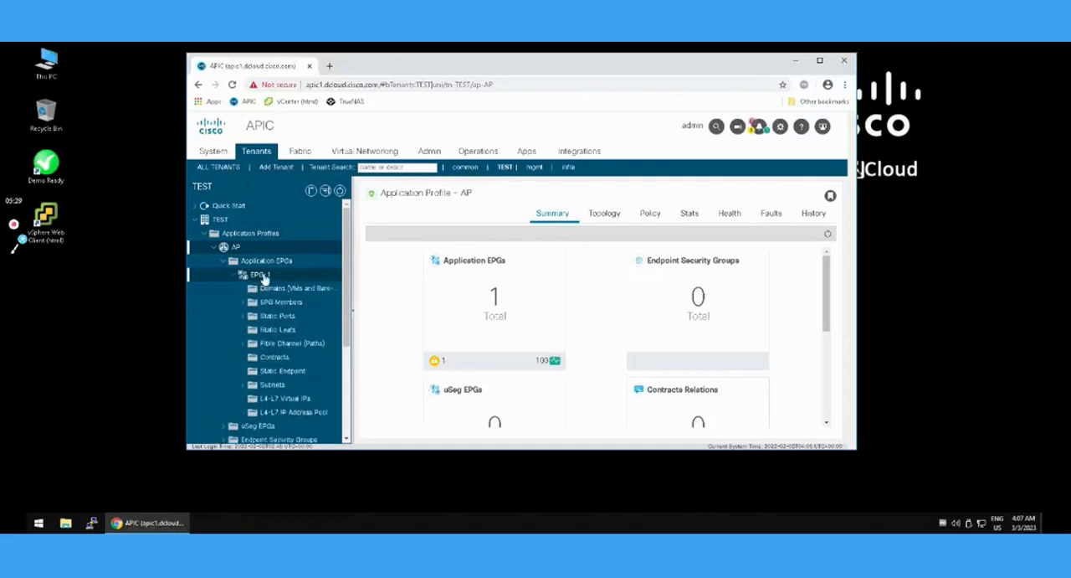
left_click(263, 276)
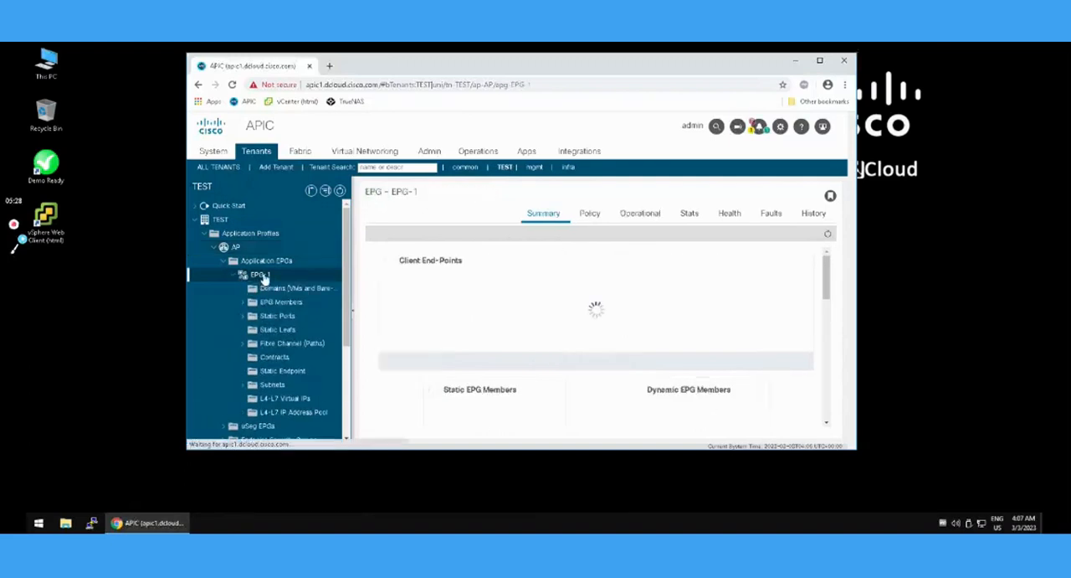
left_click(594, 216)
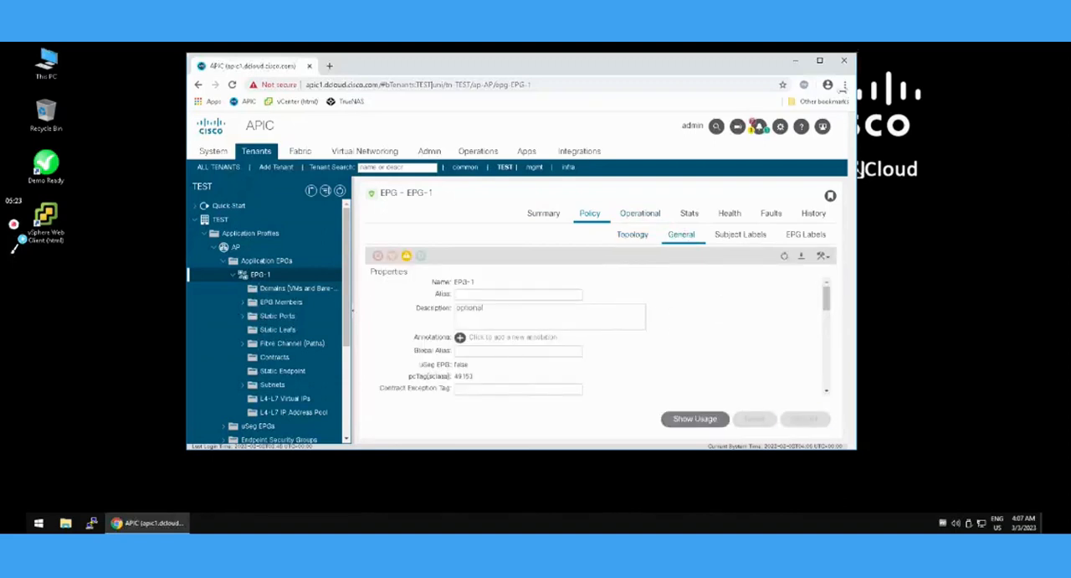
left_click(820, 60)
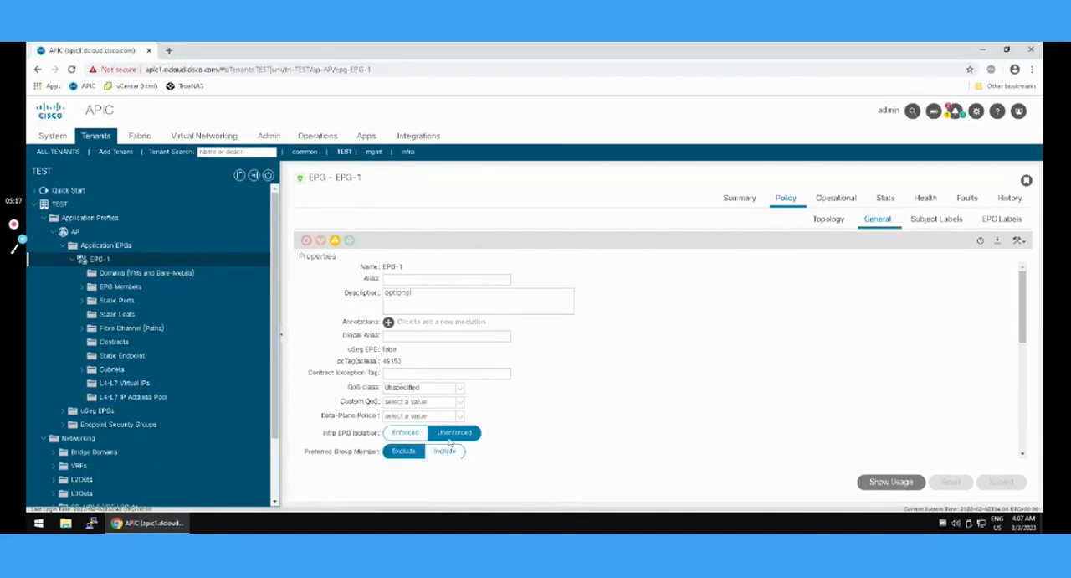
left_click(421, 434)
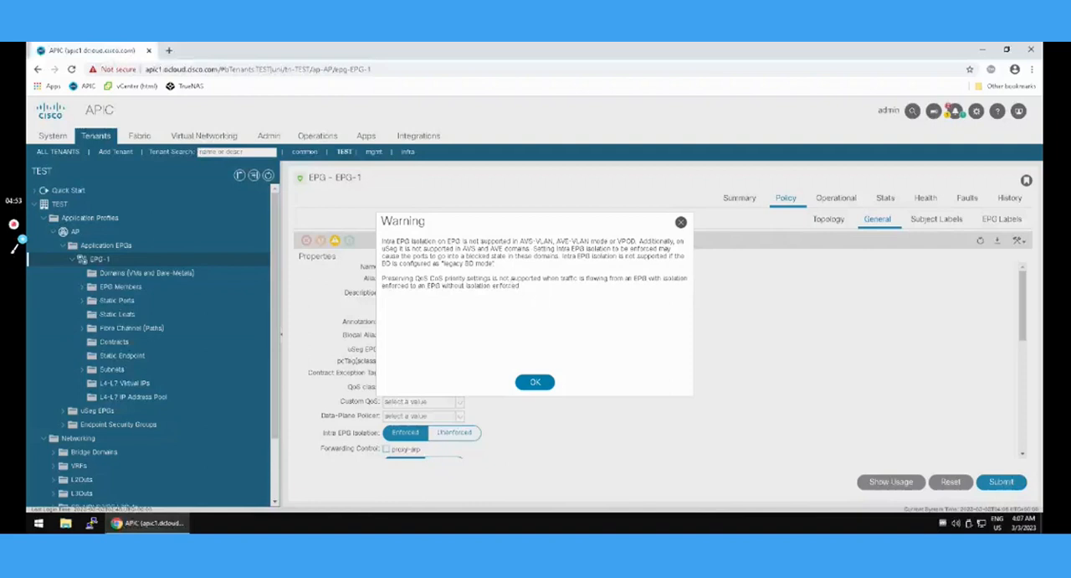
left_click(535, 383)
left_click(1002, 481)
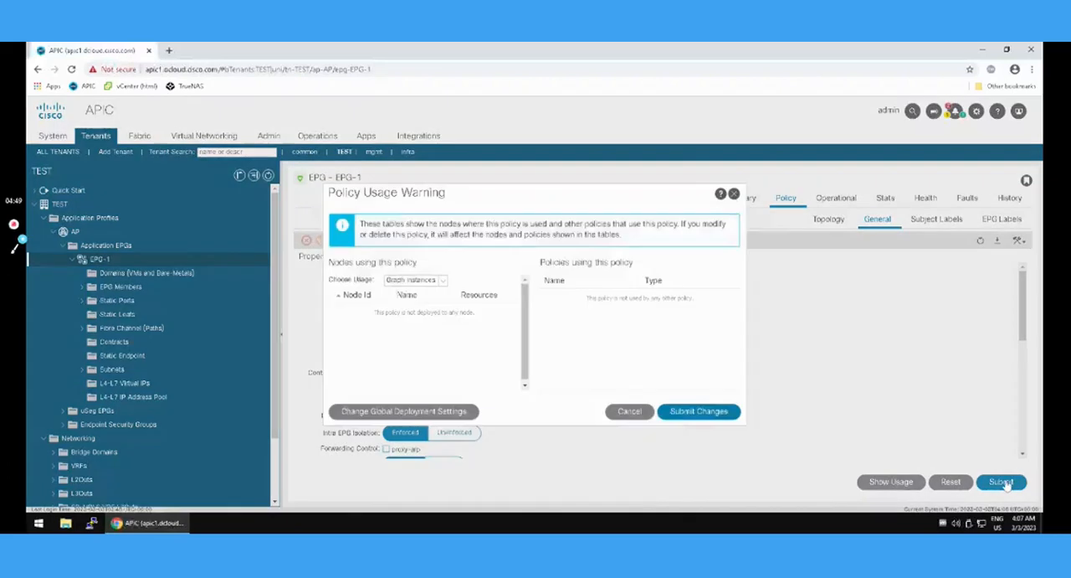
left_click(700, 415)
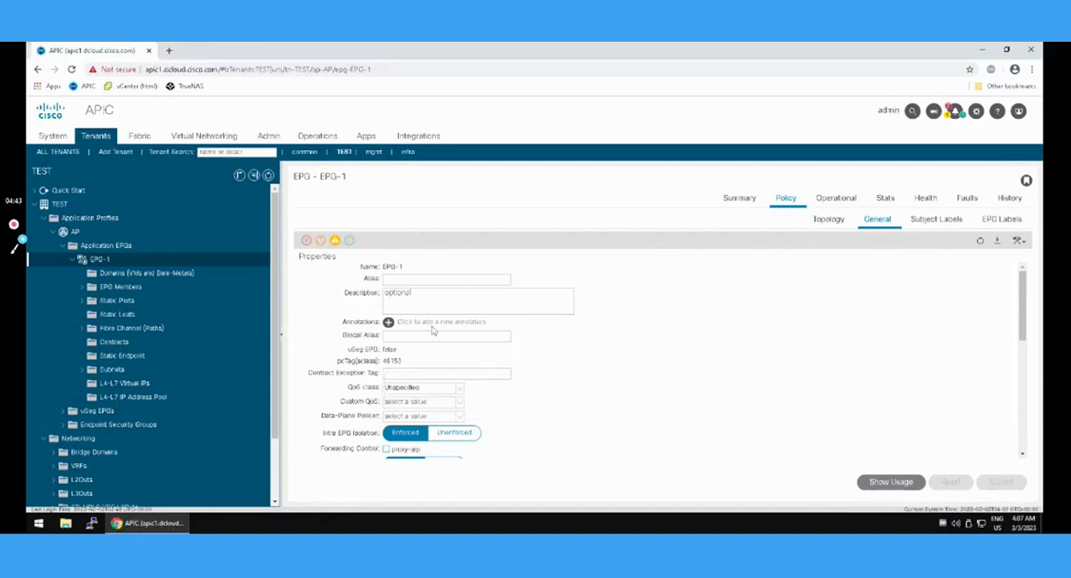
Add a VMM domain association to EPG-1 using the VMware profile vm with Resolution Immediacy set to Immediate.
left_click(129, 276)
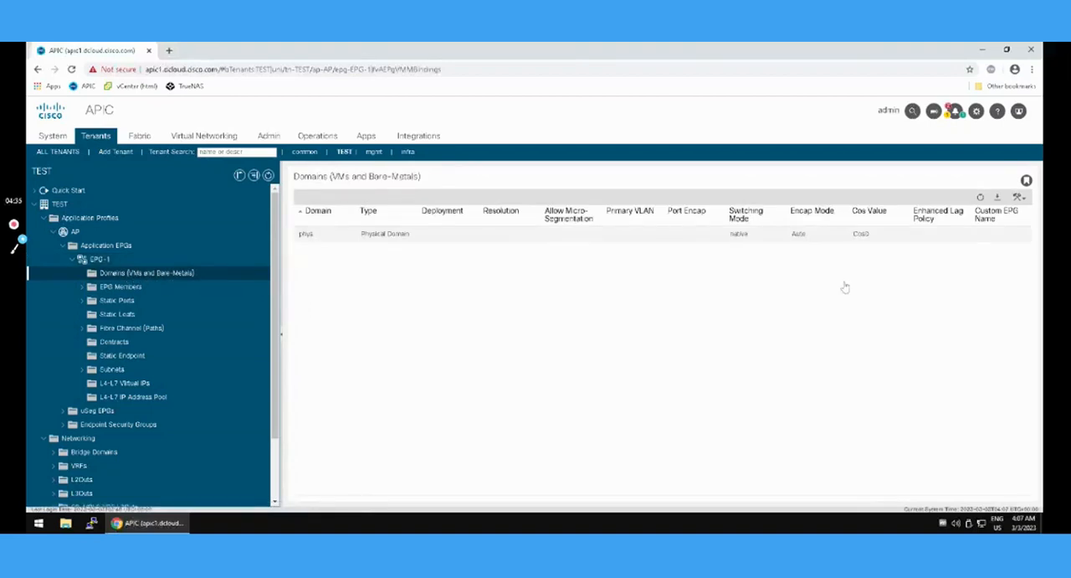
left_click(358, 236)
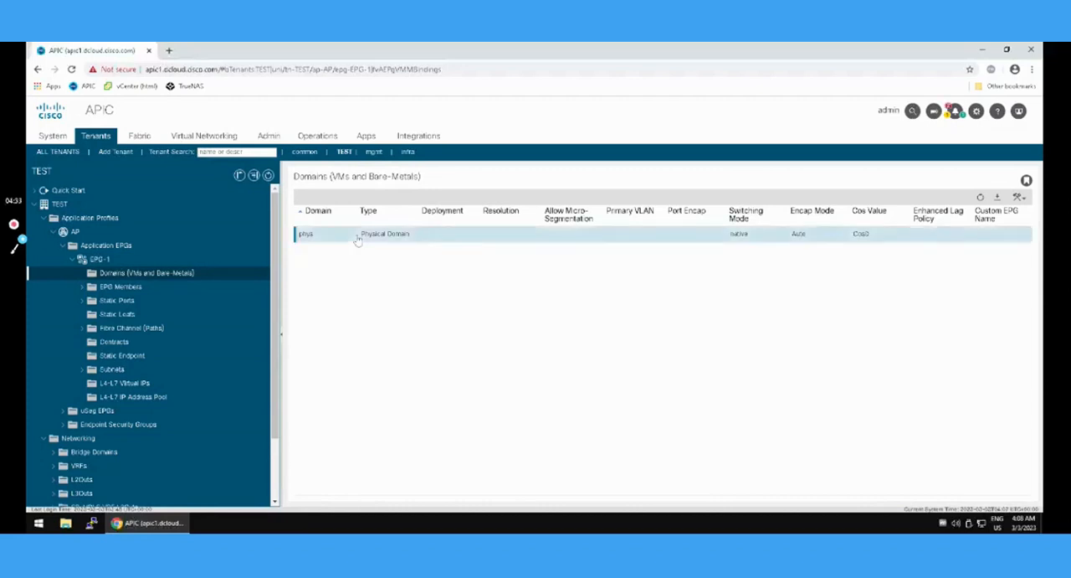
left_click(1019, 196)
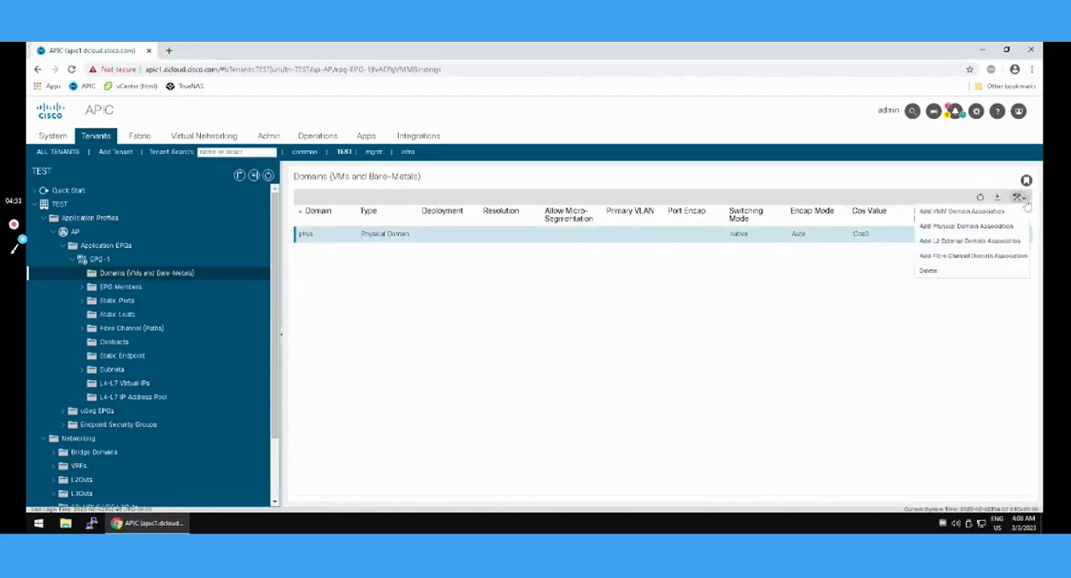
left_click(963, 212)
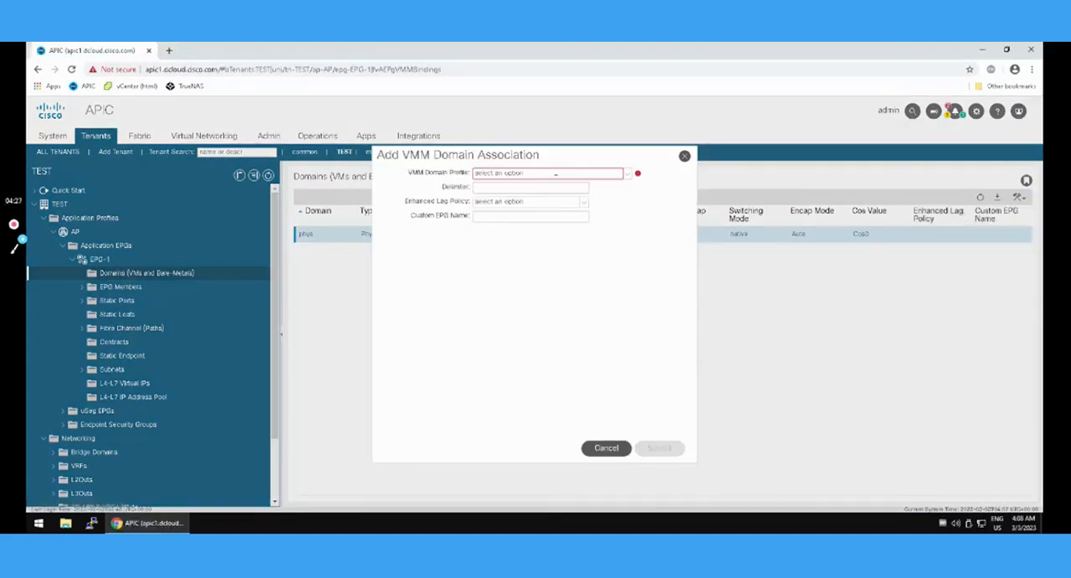
left_click(627, 178)
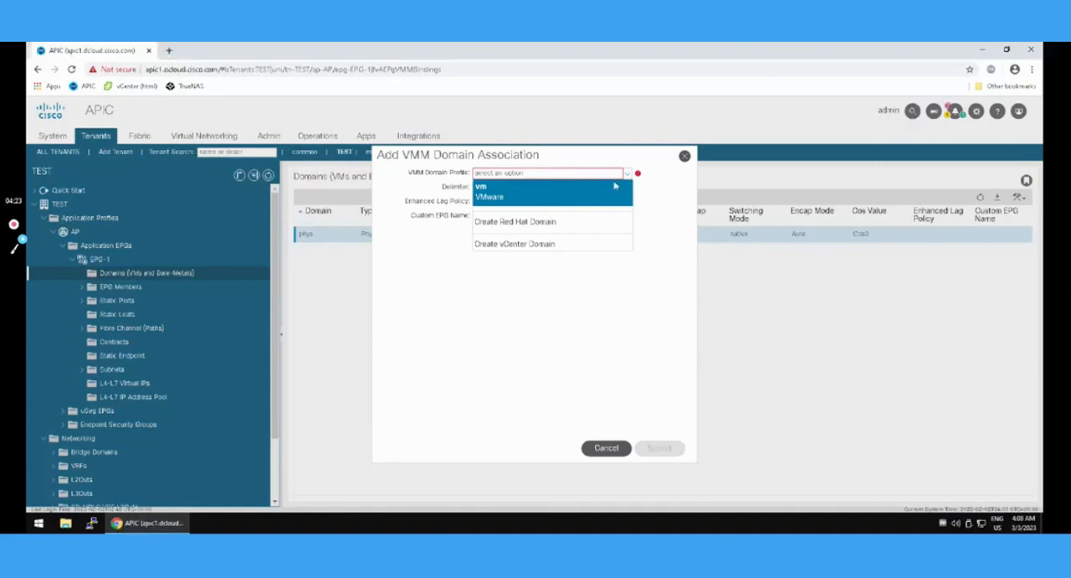
left_click(539, 198)
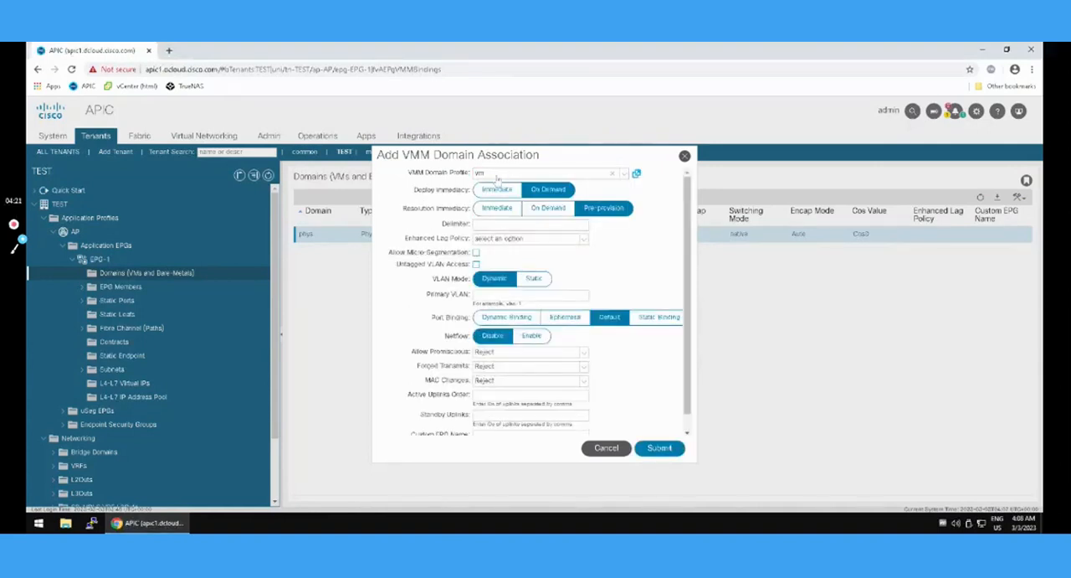
left_click(493, 209)
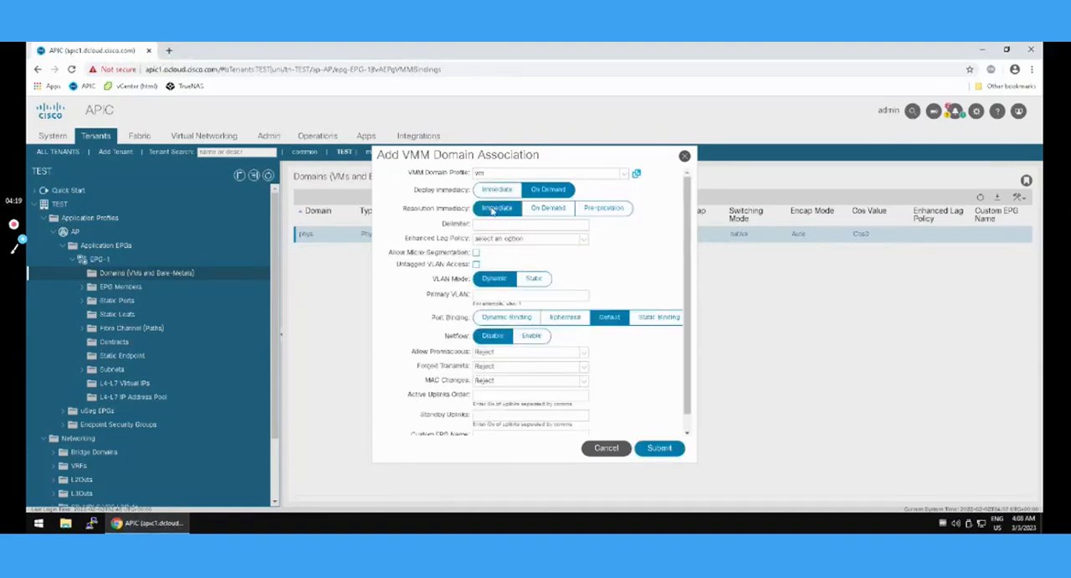
left_click(654, 450)
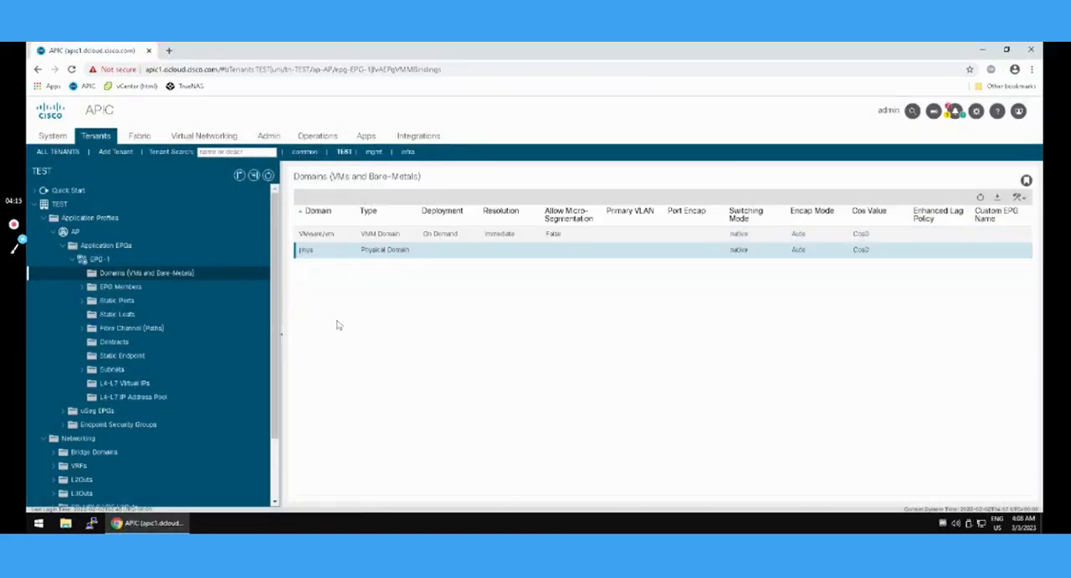
left_click(315, 235)
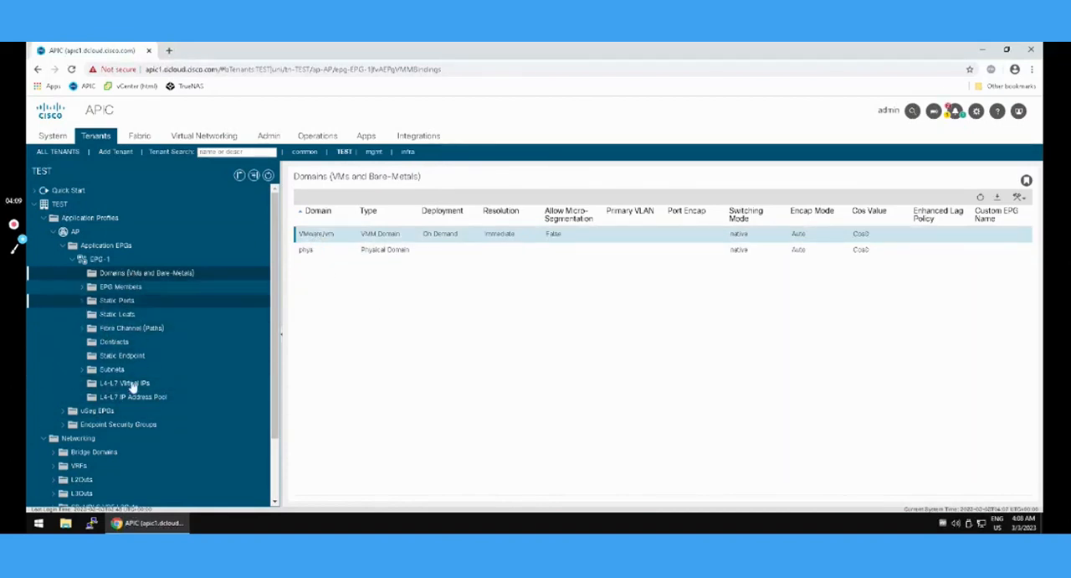
Start a uSeg EPG named microsegepg1 in application profile AP with bridge domain default, and proceed to its domain associations.
left_click(93, 411)
right_click(96, 411)
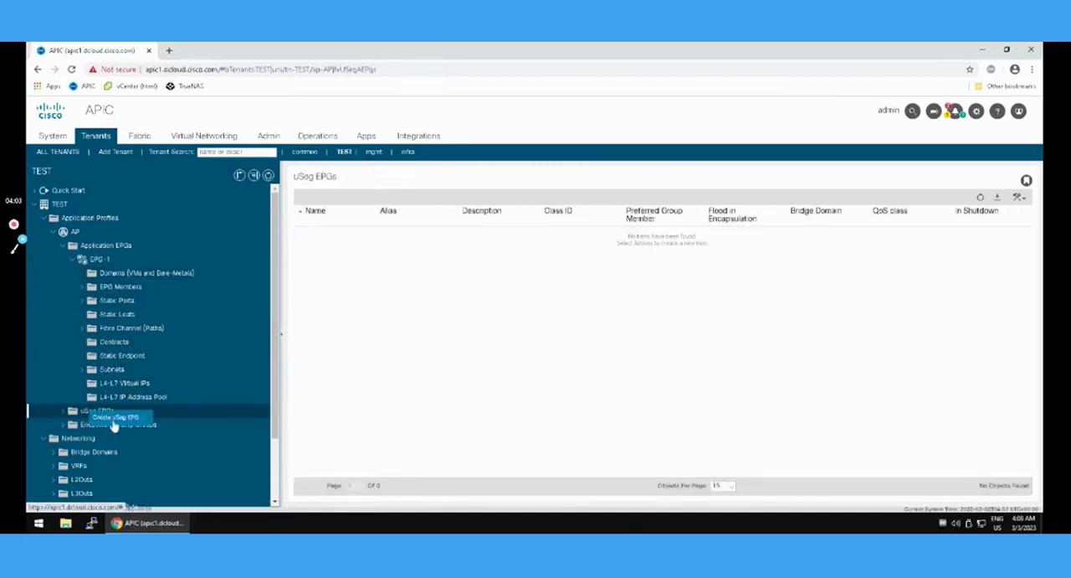
left_click(114, 421)
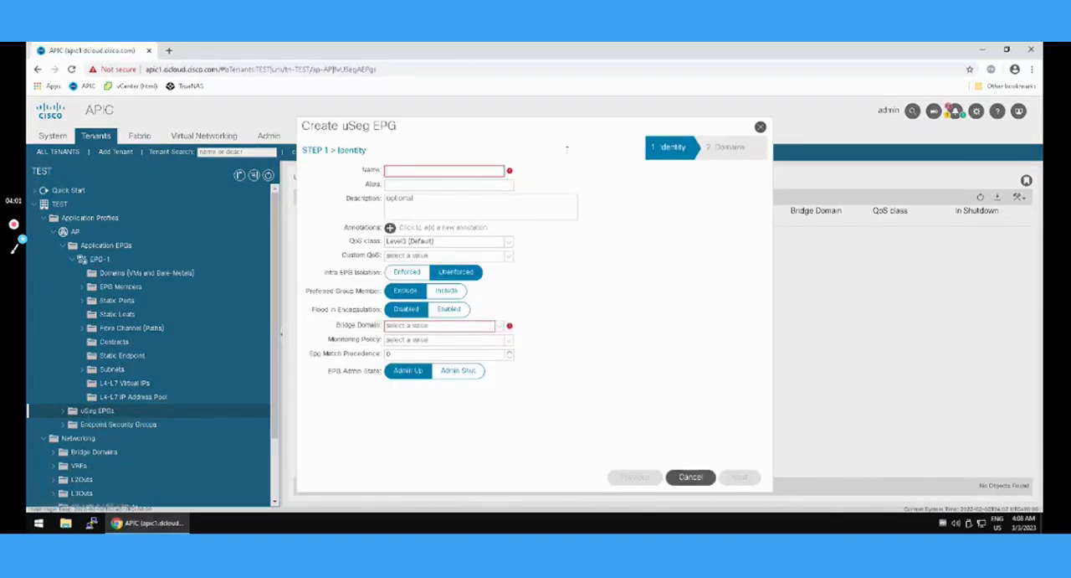
type("u")
type("icrosegepg1")
left_click(499, 325)
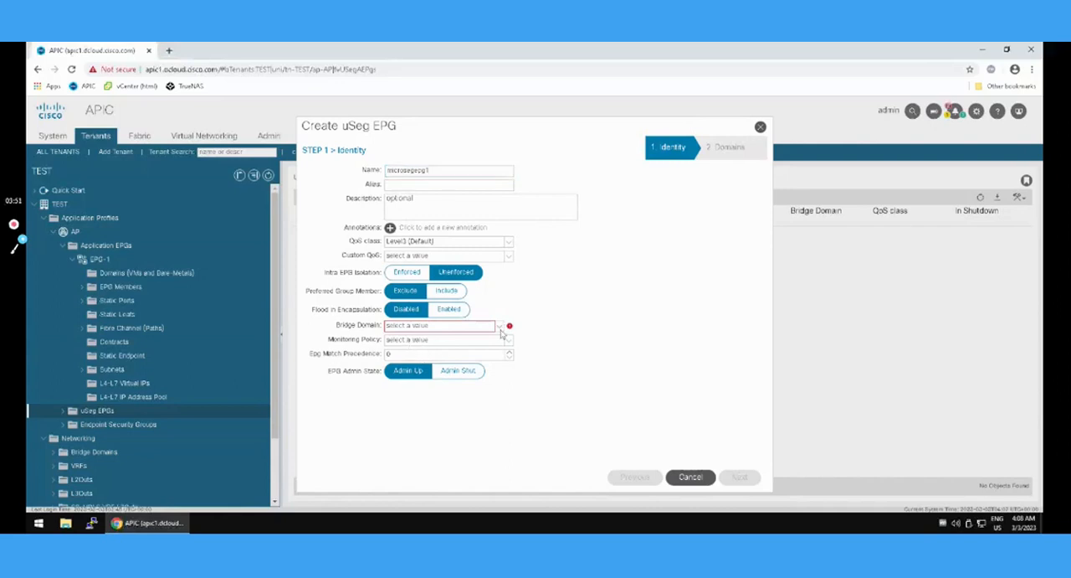
left_click(454, 343)
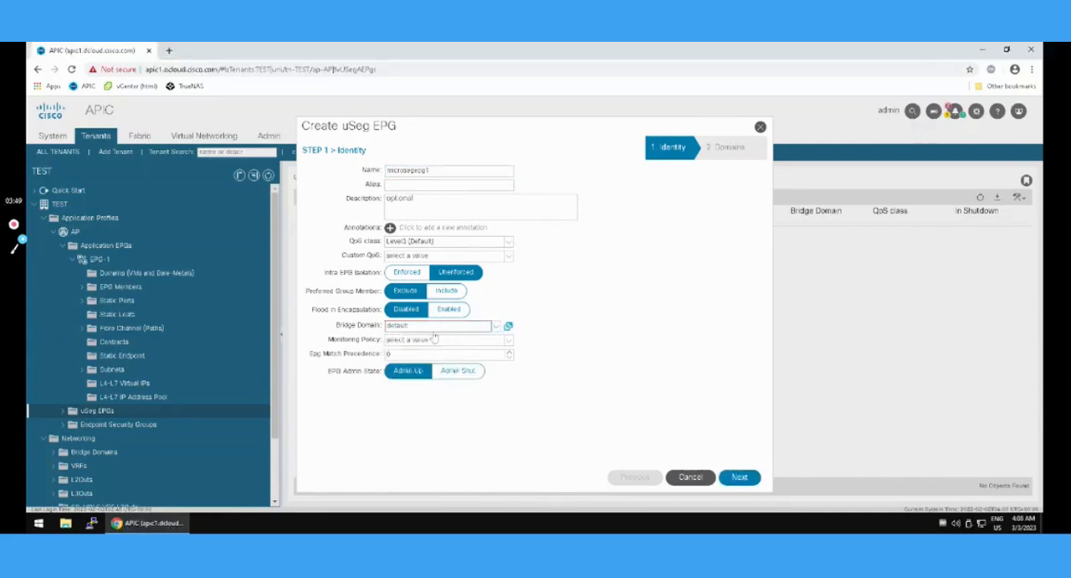
left_click(740, 476)
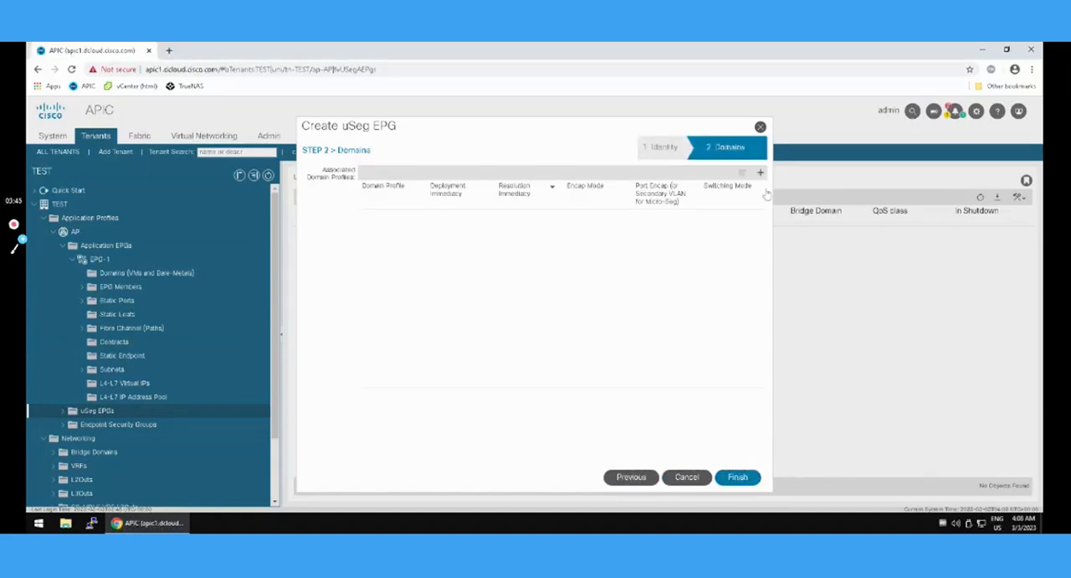
Associate the VMware domain profile vm with the uSeg EPG, set its Deployment Immediacy to Immediate, and finish creating the EPG.
left_click(760, 173)
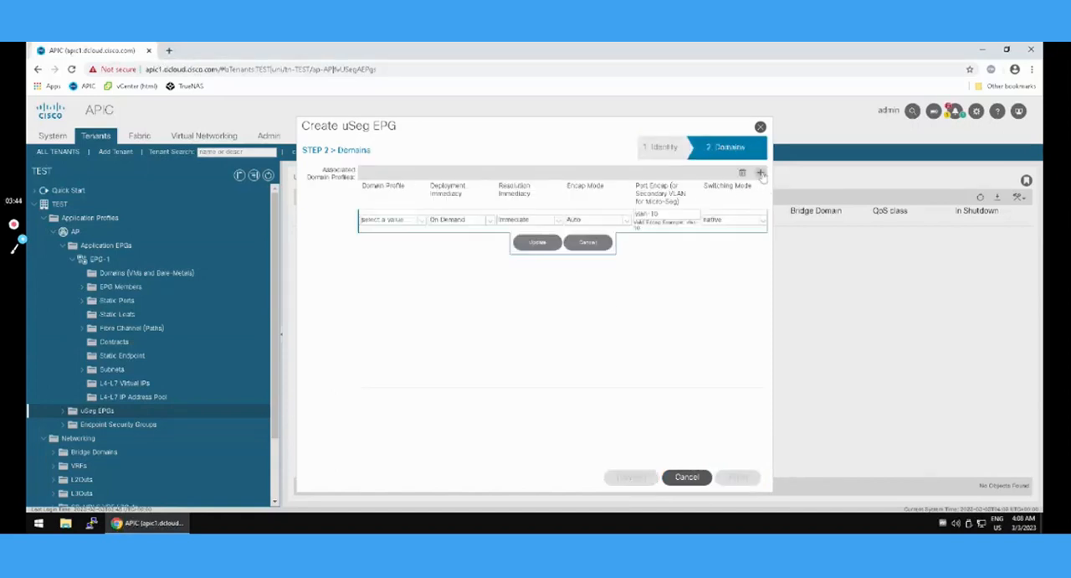
left_click(420, 223)
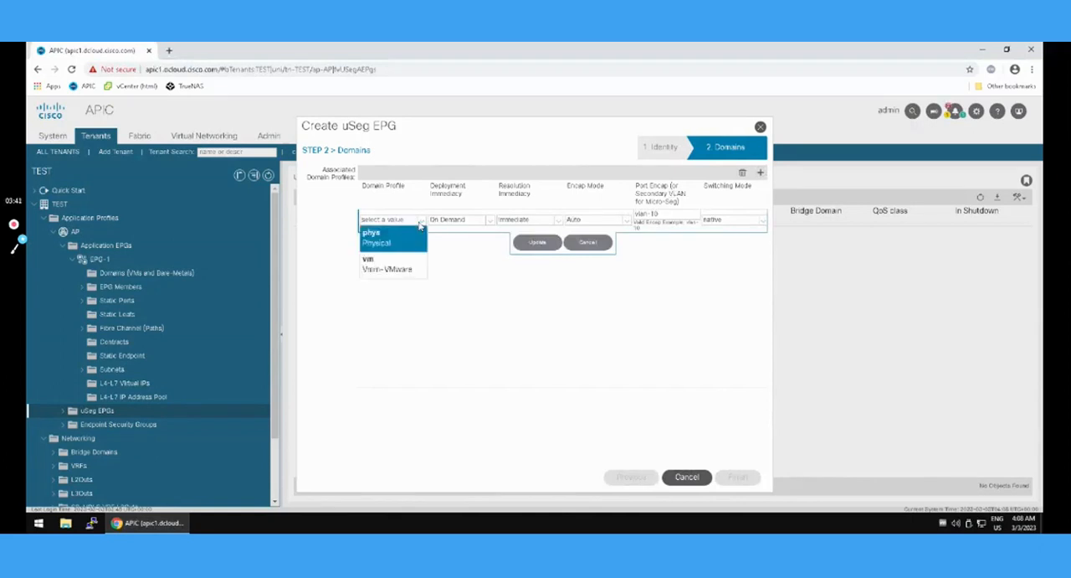
left_click(394, 270)
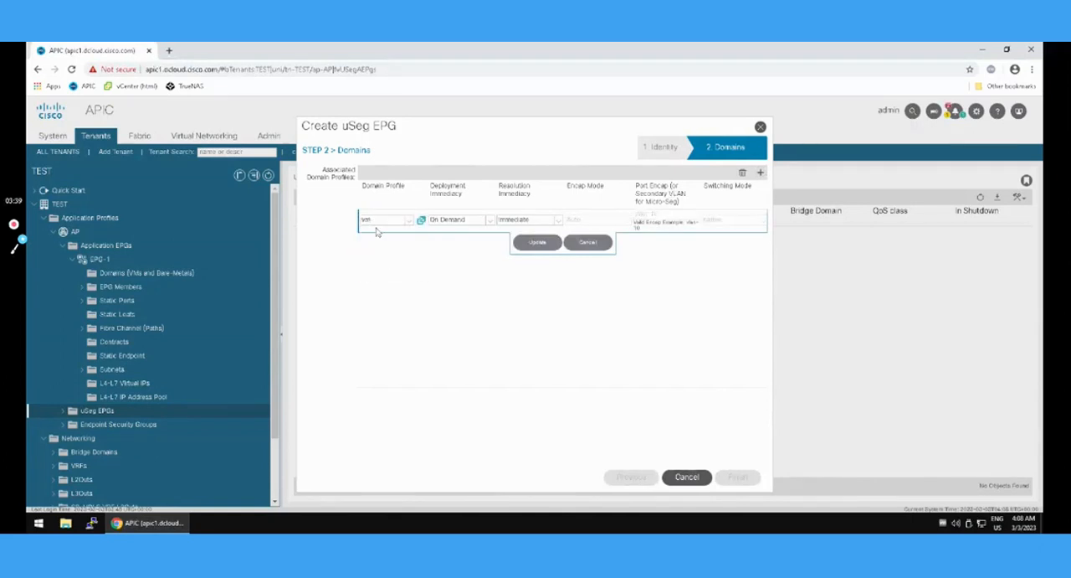
left_click(493, 221)
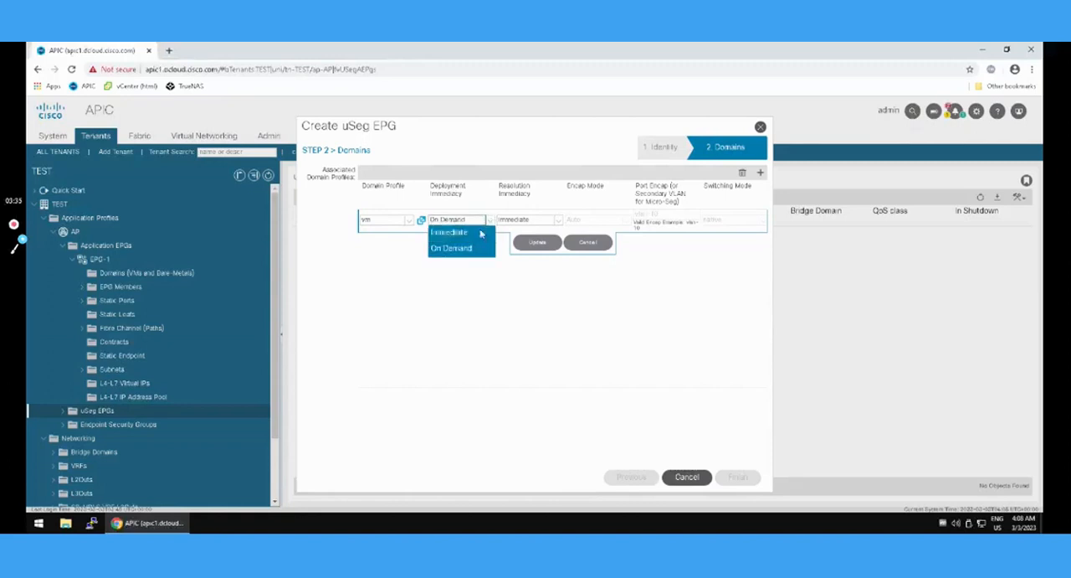
key("Return")
left_click(538, 242)
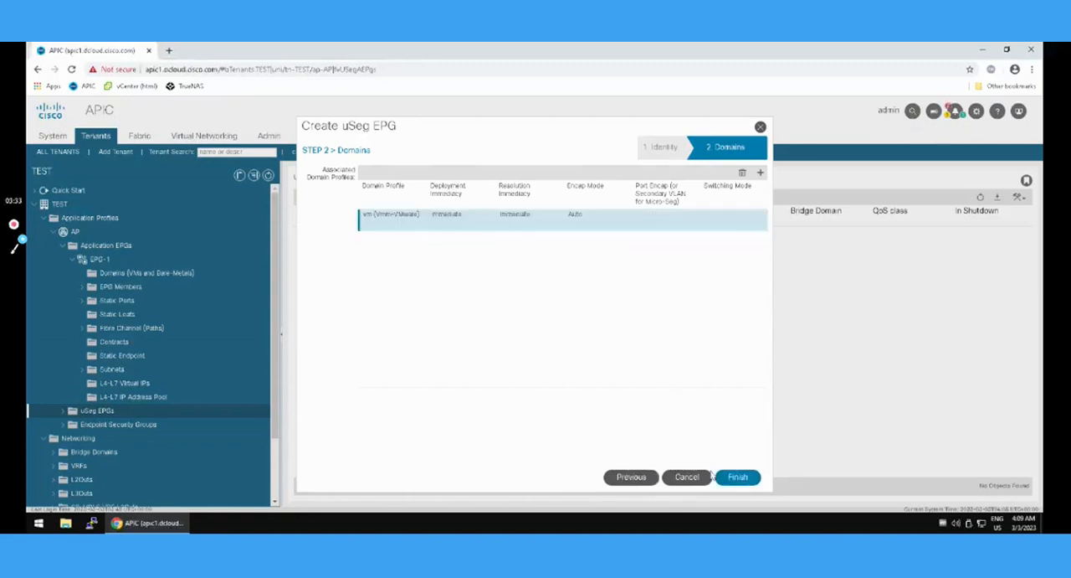
left_click(736, 477)
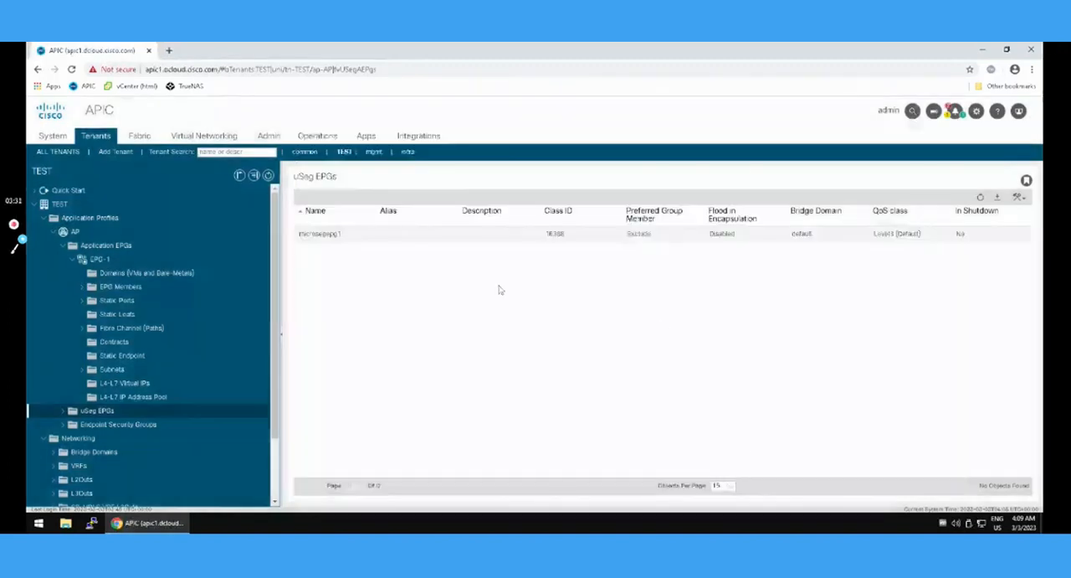
Open the uSeg Attributes of microsegepg1 and add an attribute row to the Match Any block.
left_click(63, 411)
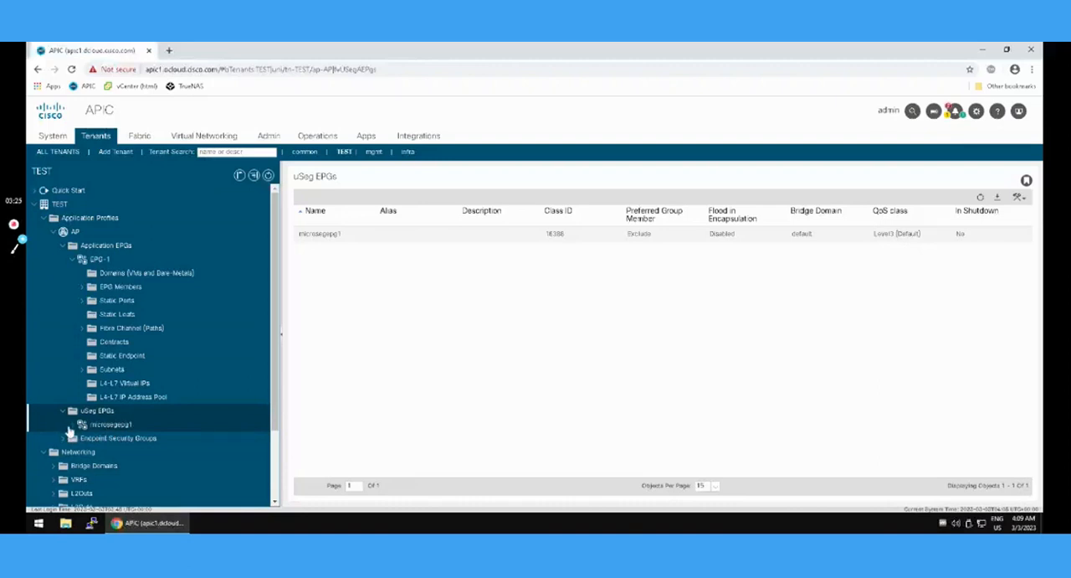
left_click(71, 427)
scroll(232, 439, "down", 3)
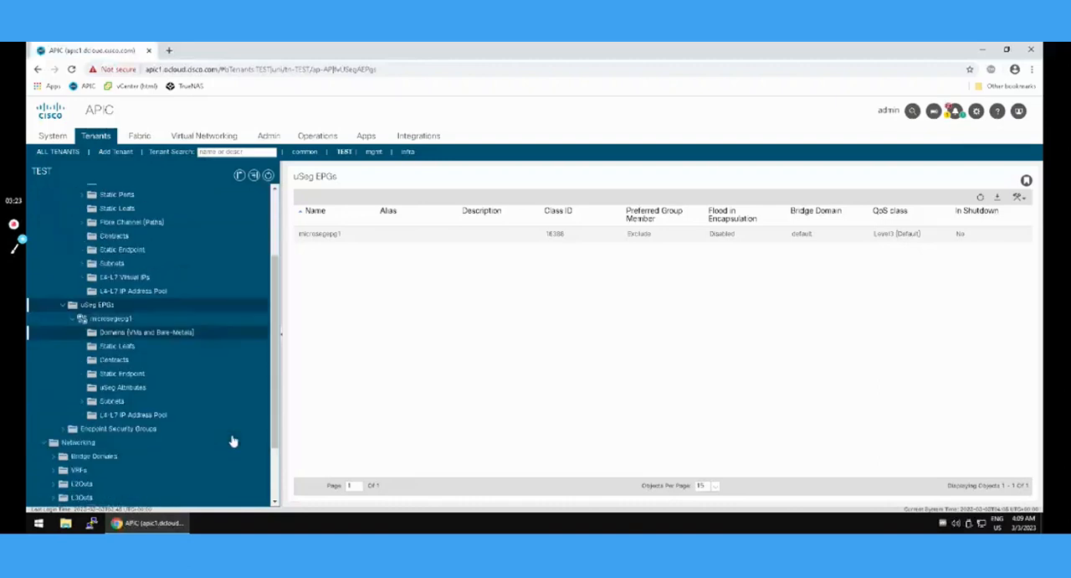
left_click(114, 389)
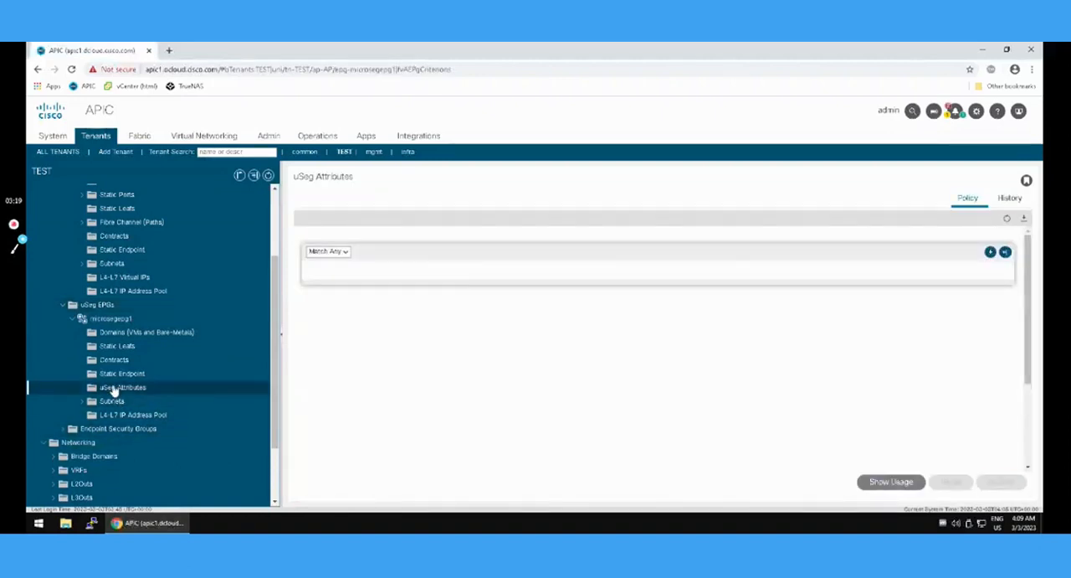
left_click(991, 252)
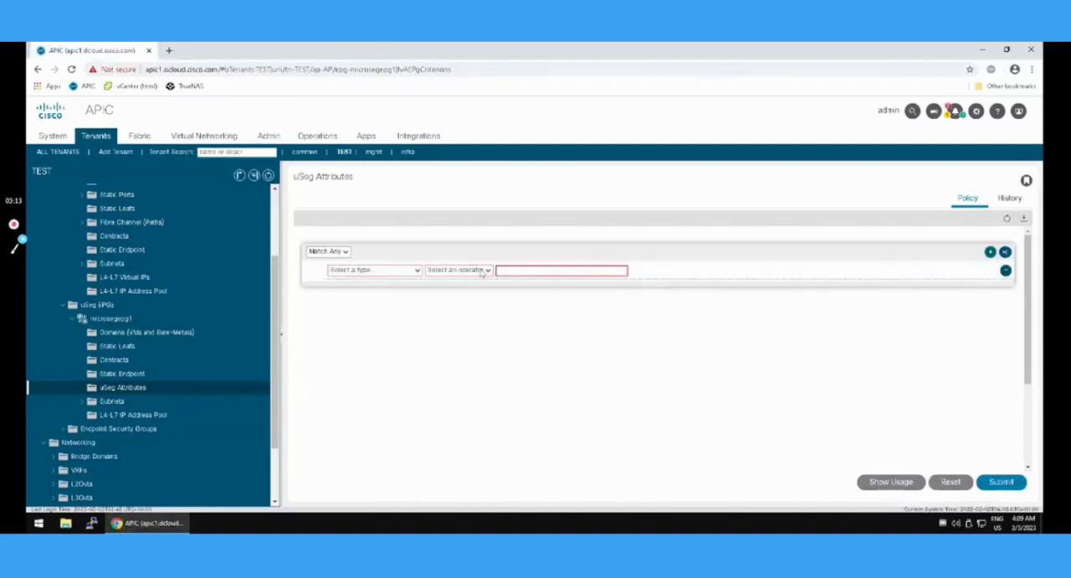
Define the attribute as VM - VM Name, Contains, VM002, and submit the changes to the uSeg attributes policy.
left_click(417, 271)
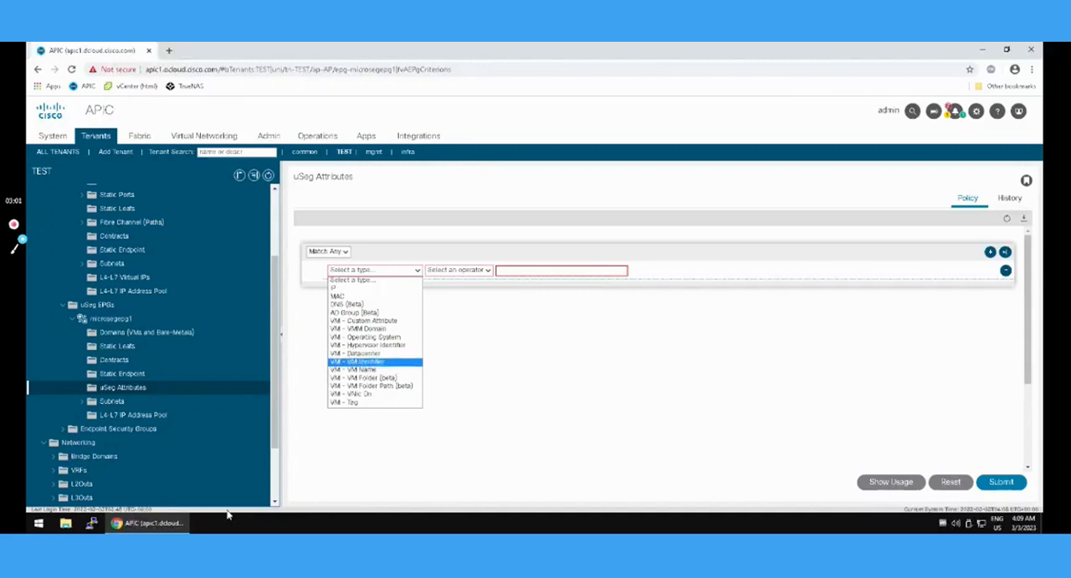
left_click(355, 369)
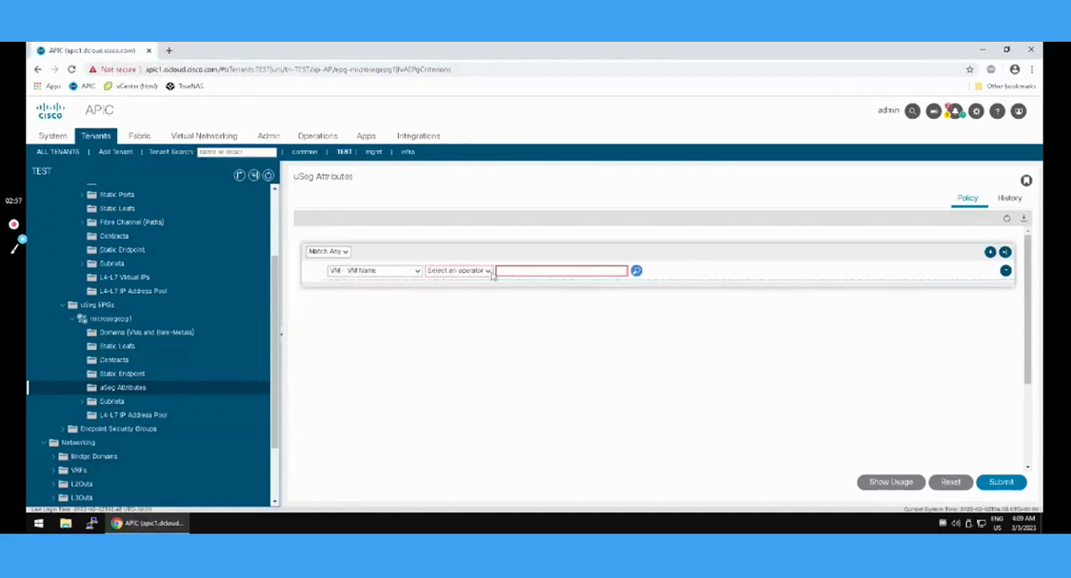
left_click(488, 271)
left_click(444, 299)
left_click(508, 271)
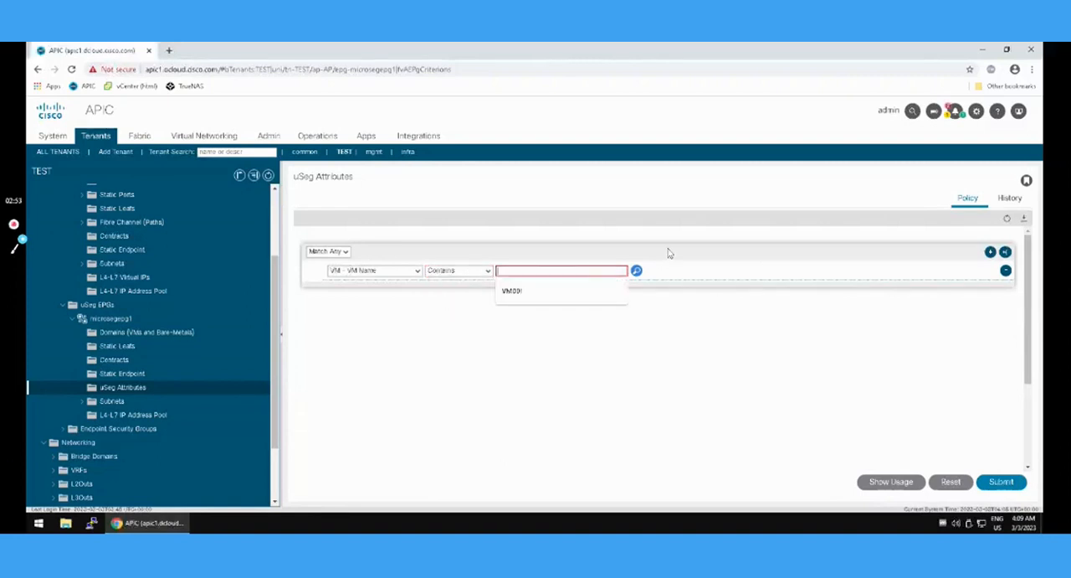
type("VM")
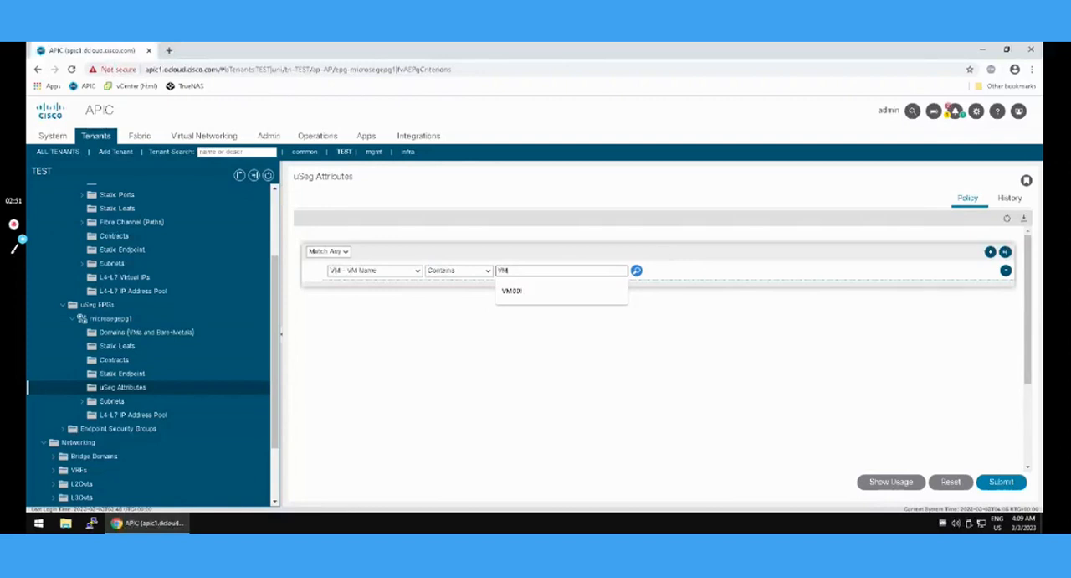
type("002")
left_click(602, 273)
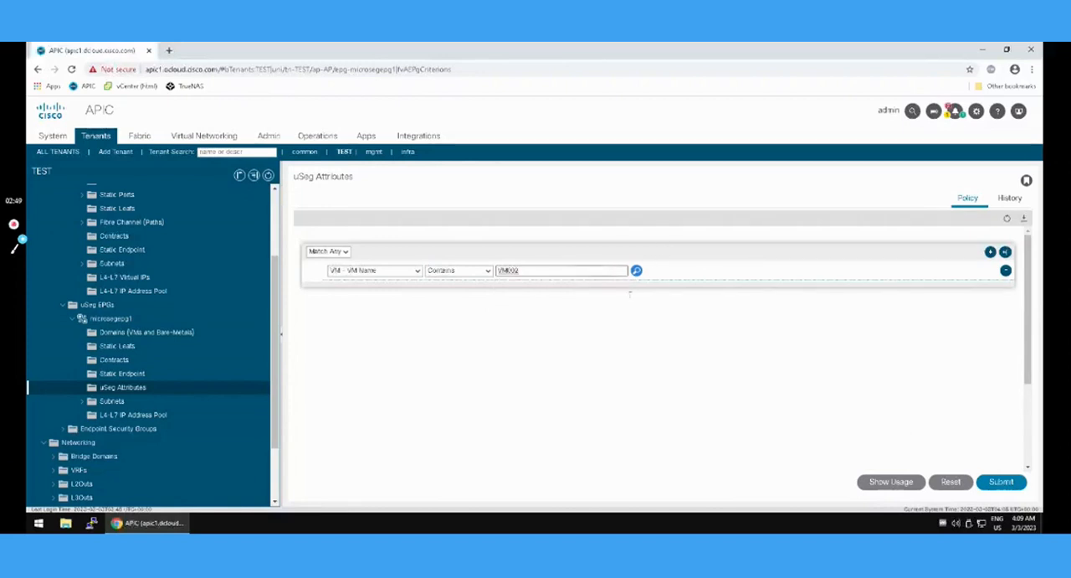
left_click(1014, 487)
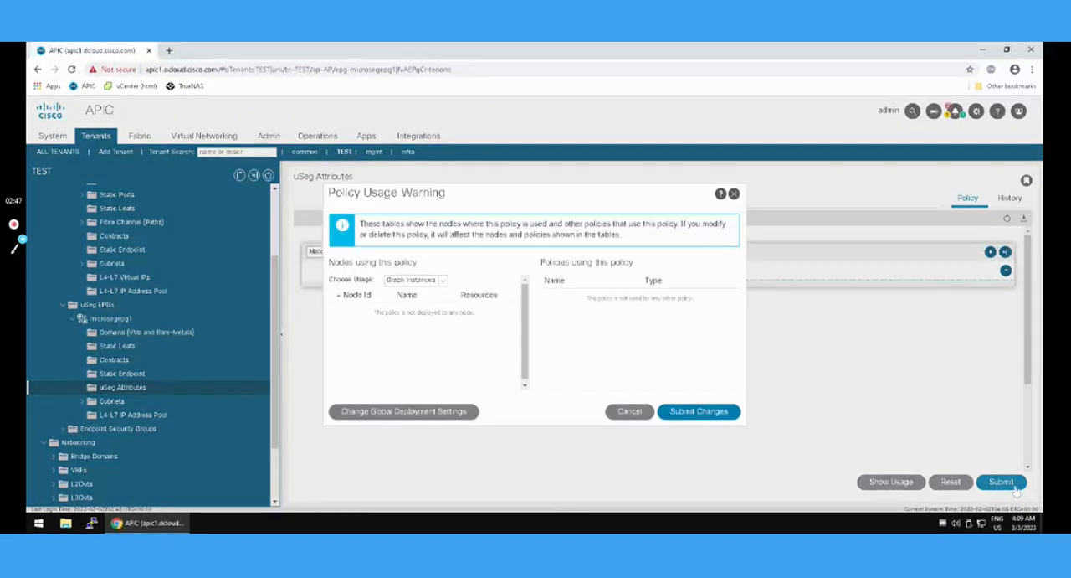
left_click(717, 415)
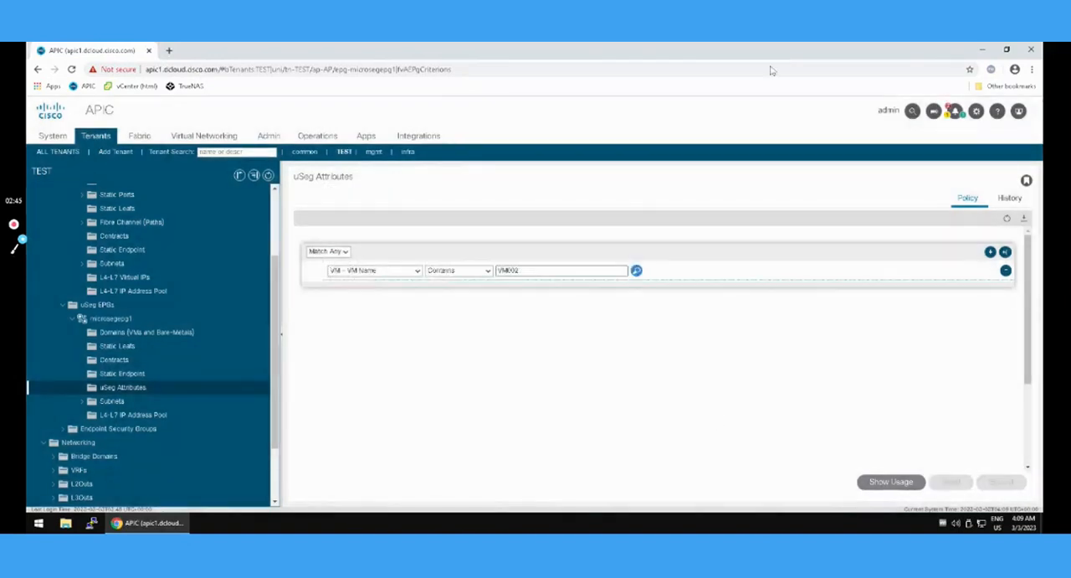
Open the uSeg EPG microsegepg1.
left_click(117, 319)
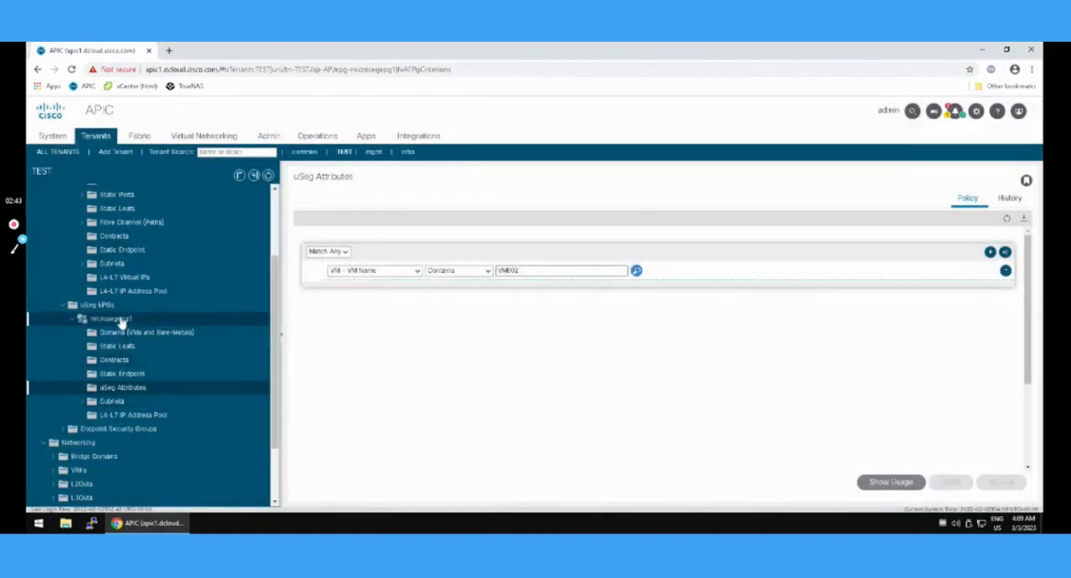